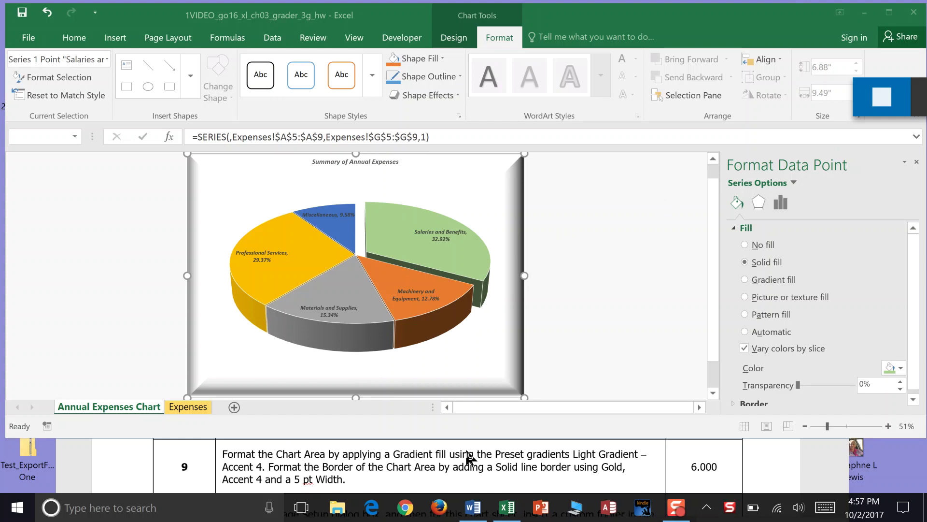
Nudge the pie's plot area left, then give the chart area the Light Gradient - Accent 4 preset.
left_click(487, 184)
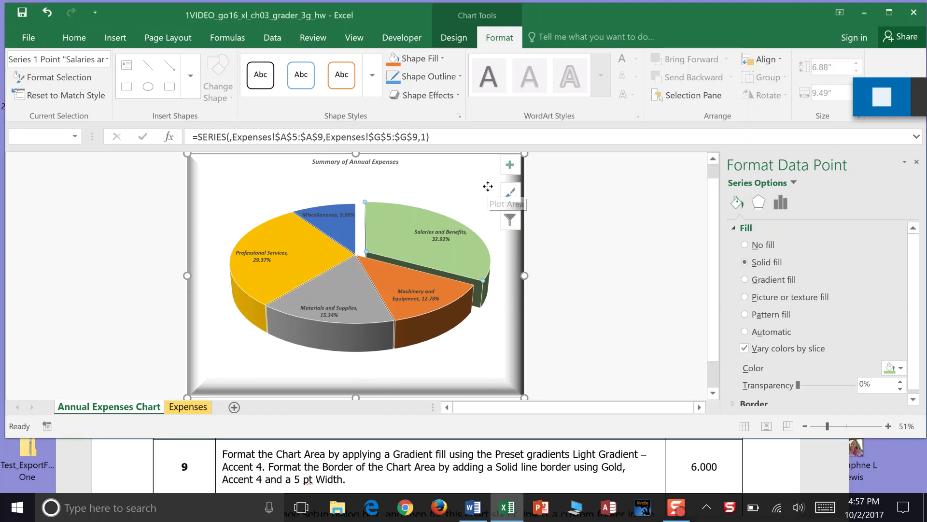
left_click(488, 186)
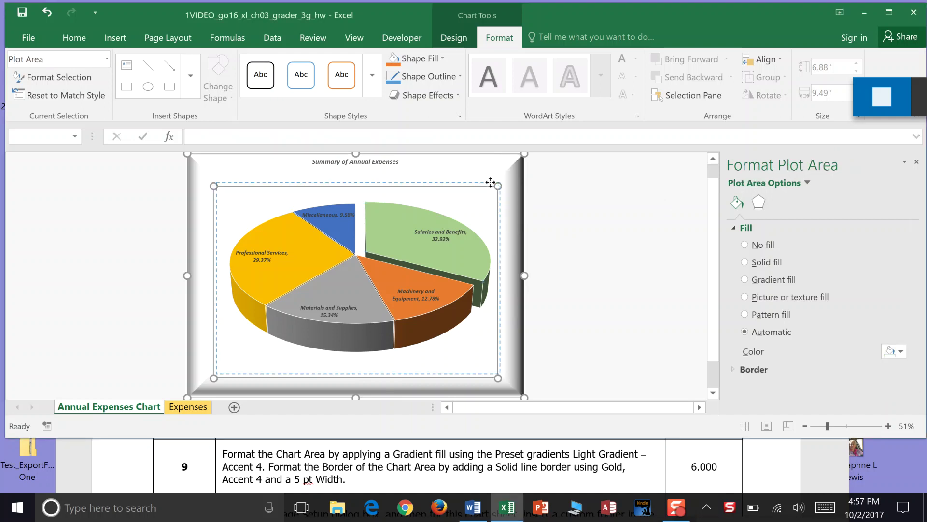
left_click_drag(491, 182, 484, 186)
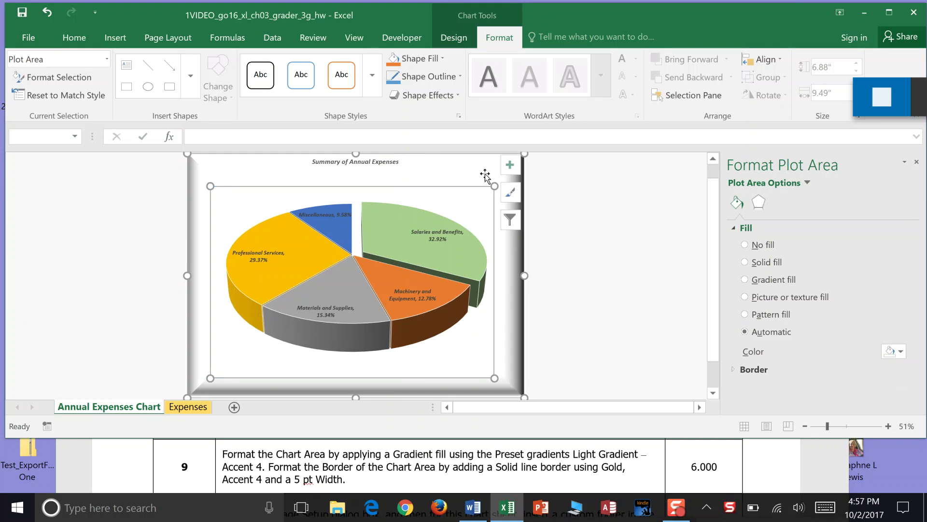
left_click(485, 175)
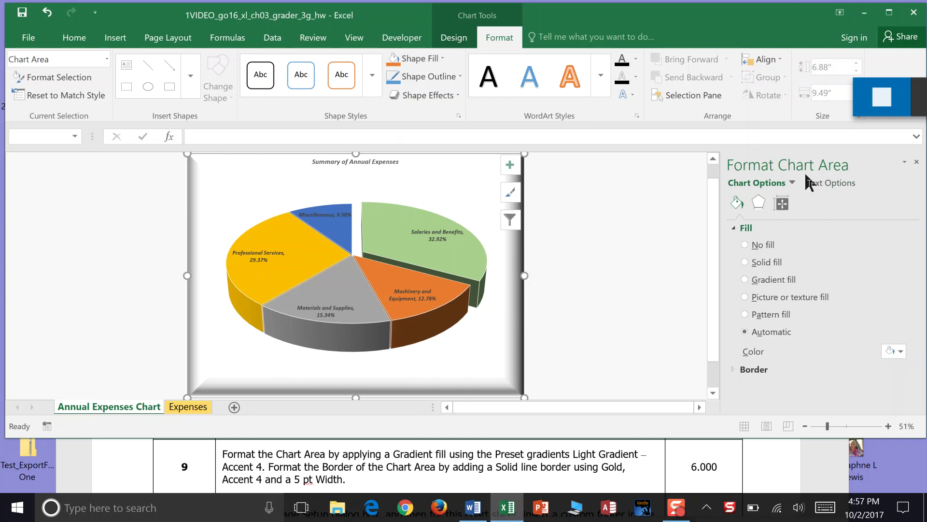
left_click(746, 278)
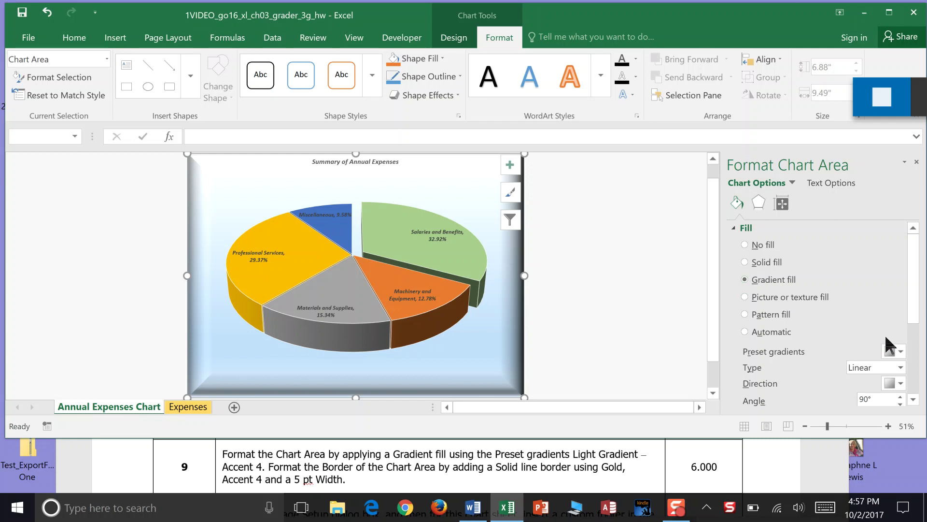
left_click(899, 346)
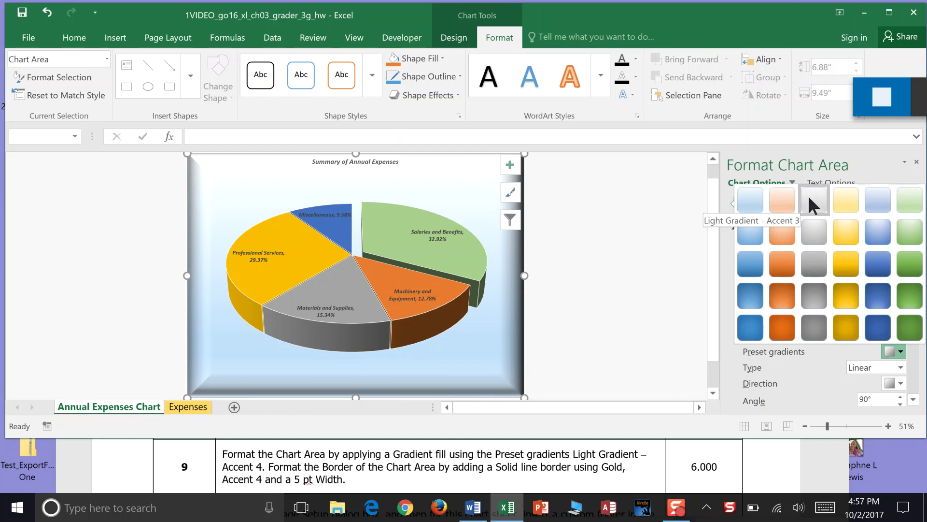
left_click(846, 198)
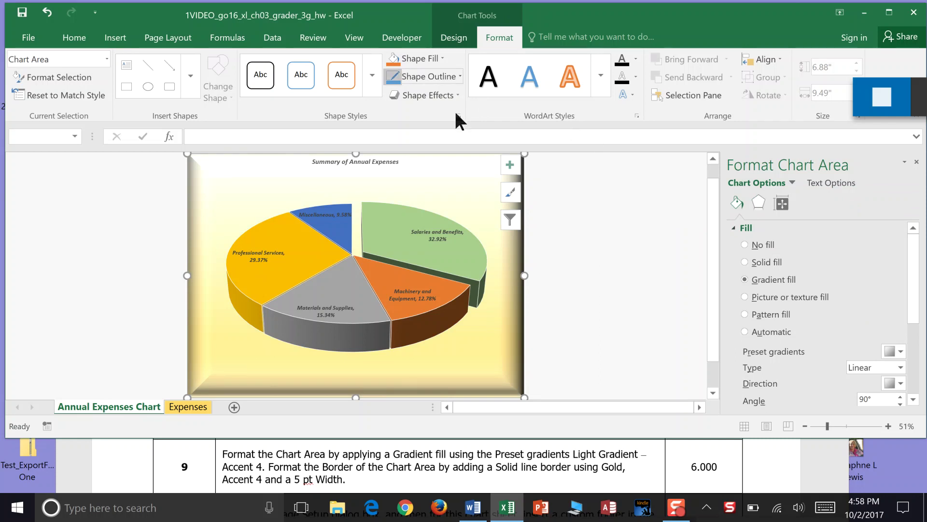
Give the chart area a gold outline with a border width of 5 pt.
left_click(459, 76)
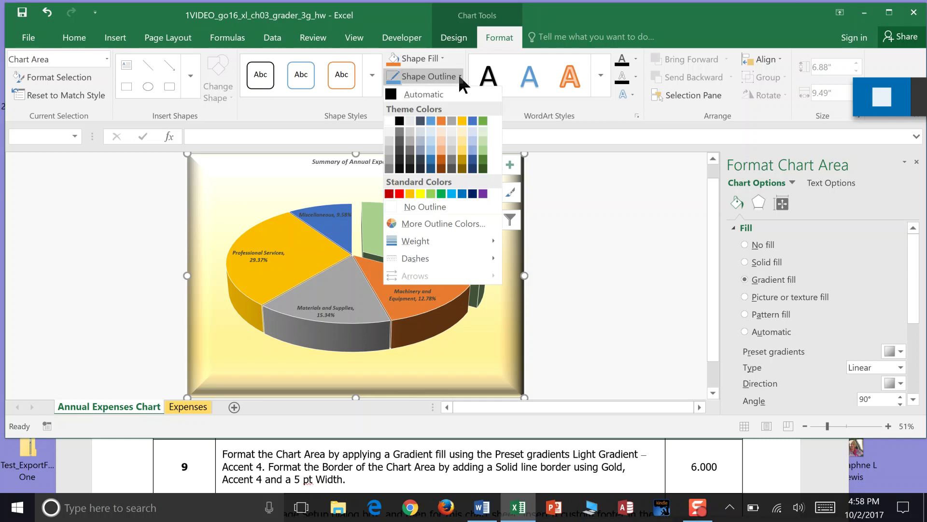
left_click(462, 148)
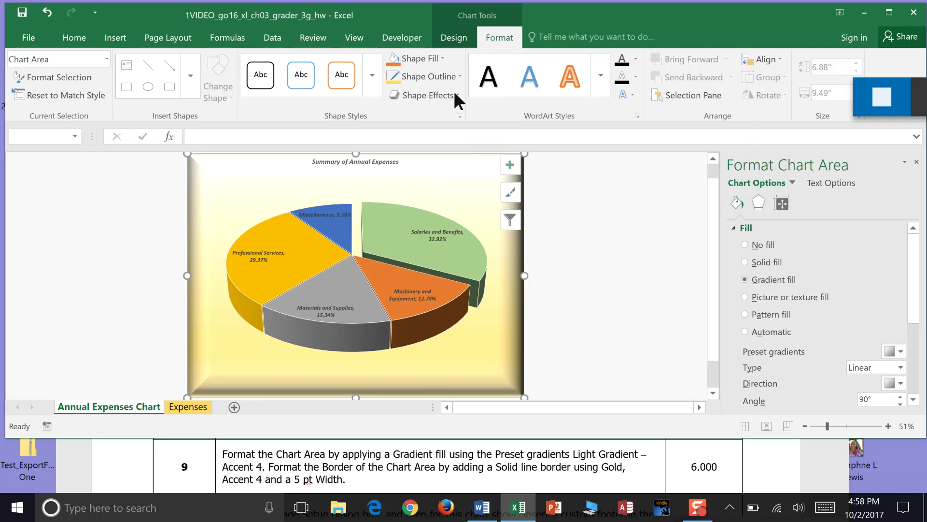
left_click(459, 76)
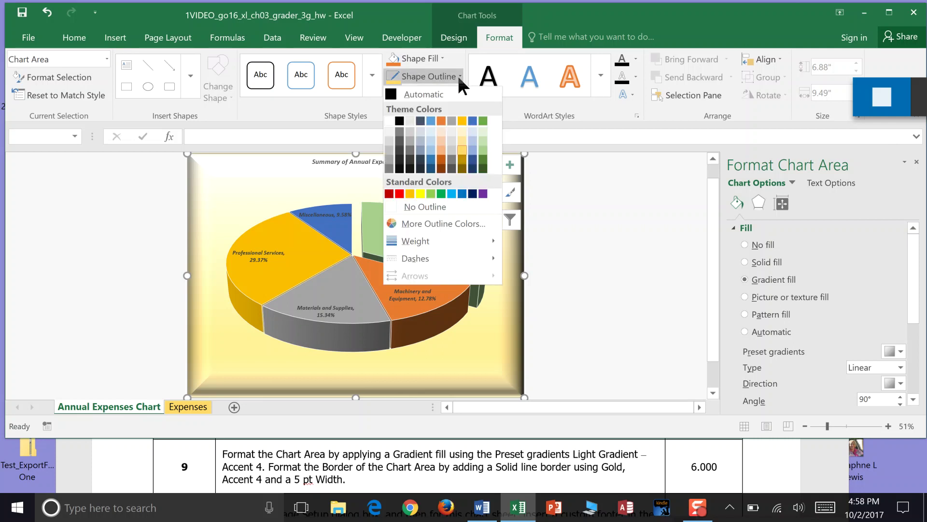
mouse_move(455, 239)
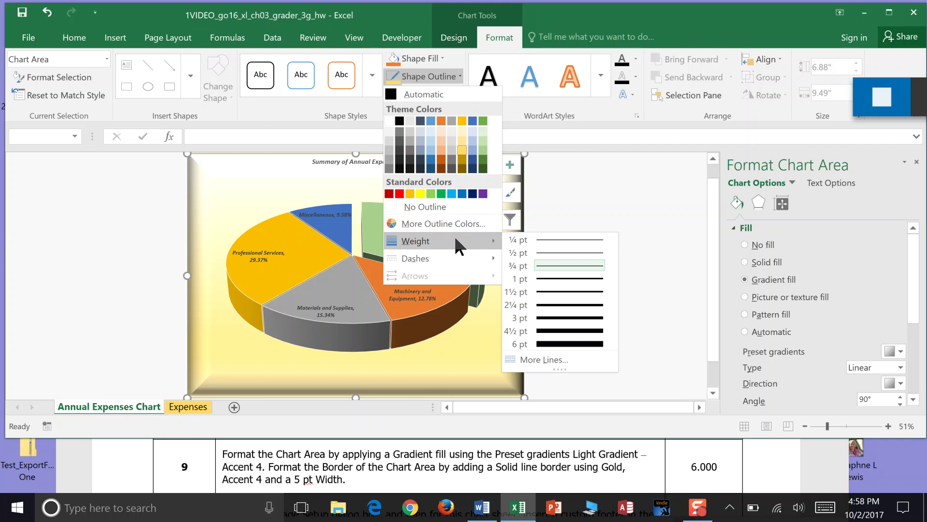
left_click(545, 357)
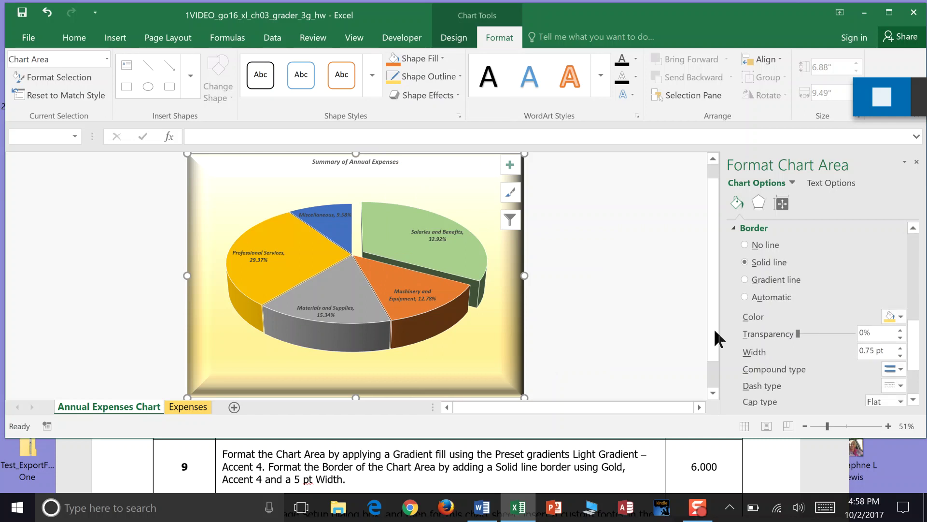
left_click_drag(884, 357, 857, 356)
type("5")
key("Return")
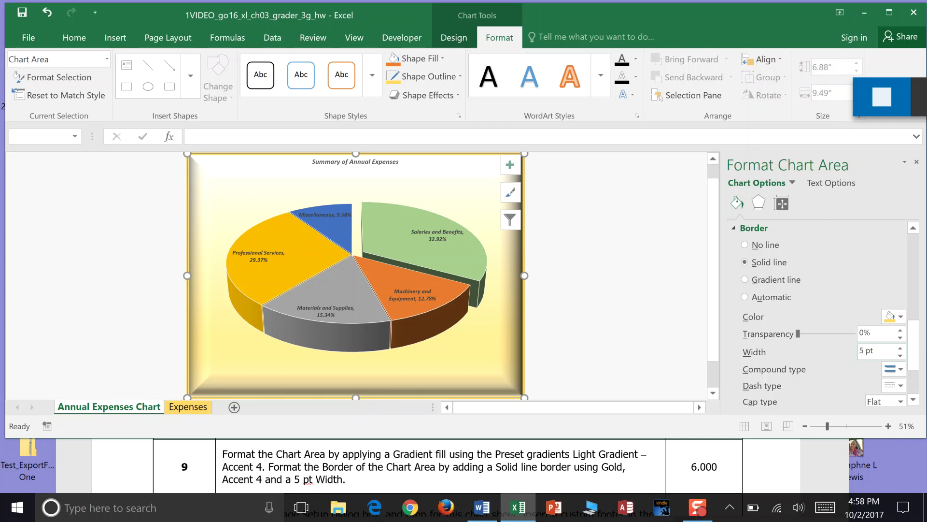
Check the Word instructions, then close Excel's Format Chart Area pane.
left_click(858, 89)
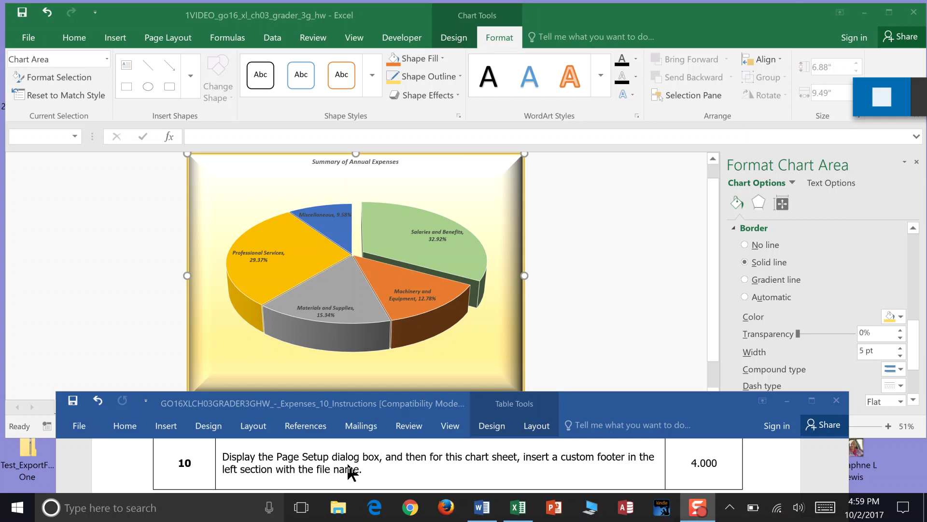
left_click(583, 330)
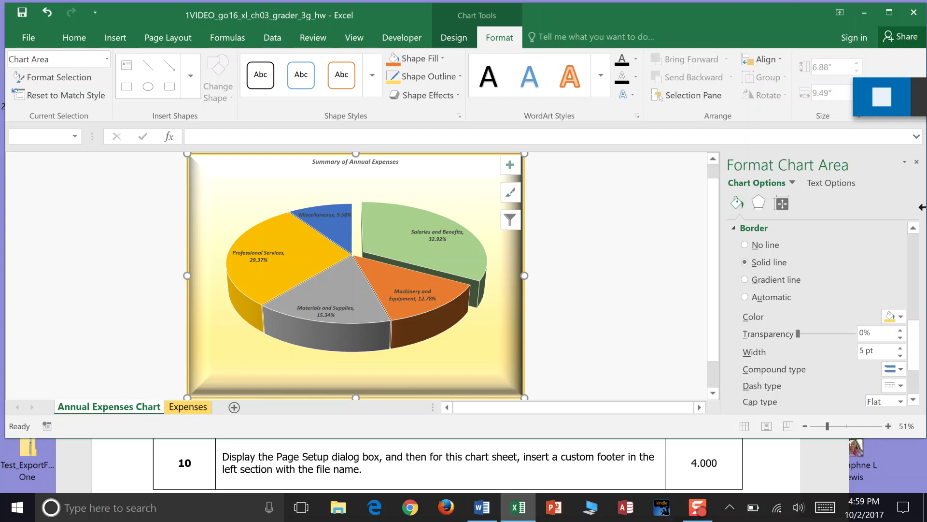
left_click(917, 162)
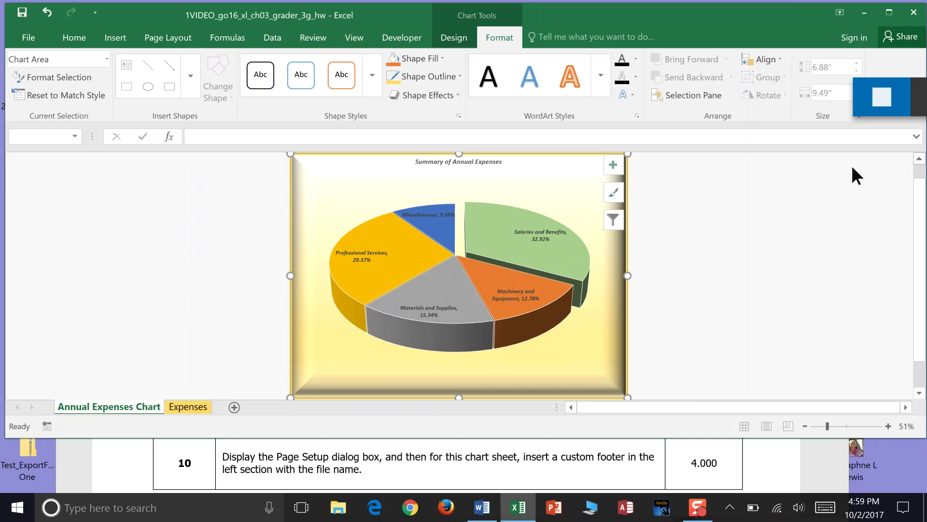
Open Page Setup from Page Layout > Margins > Custom Margins on its Header/Footer tab.
left_click(178, 39)
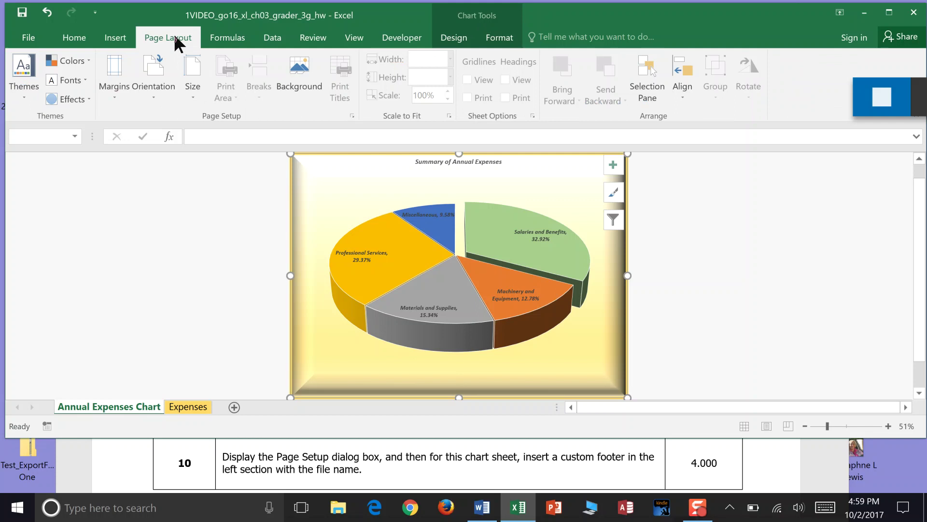
left_click(117, 97)
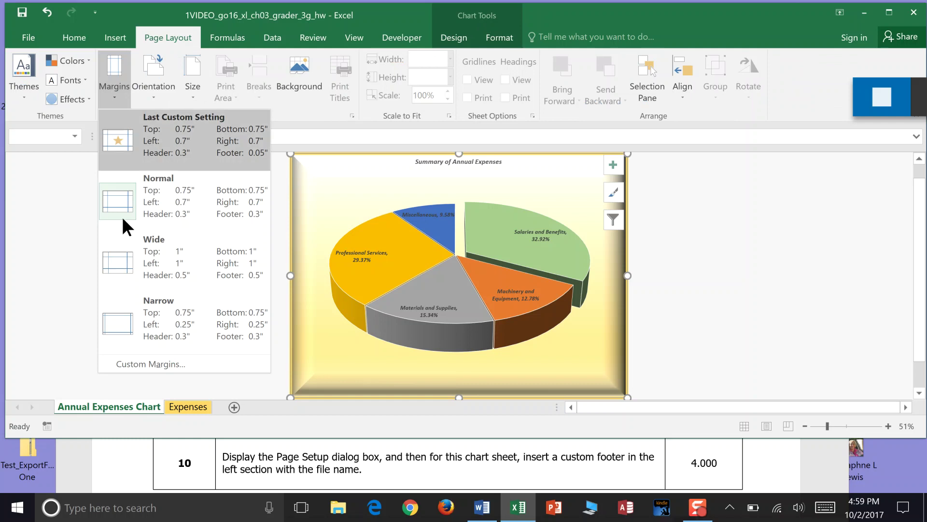
left_click(155, 364)
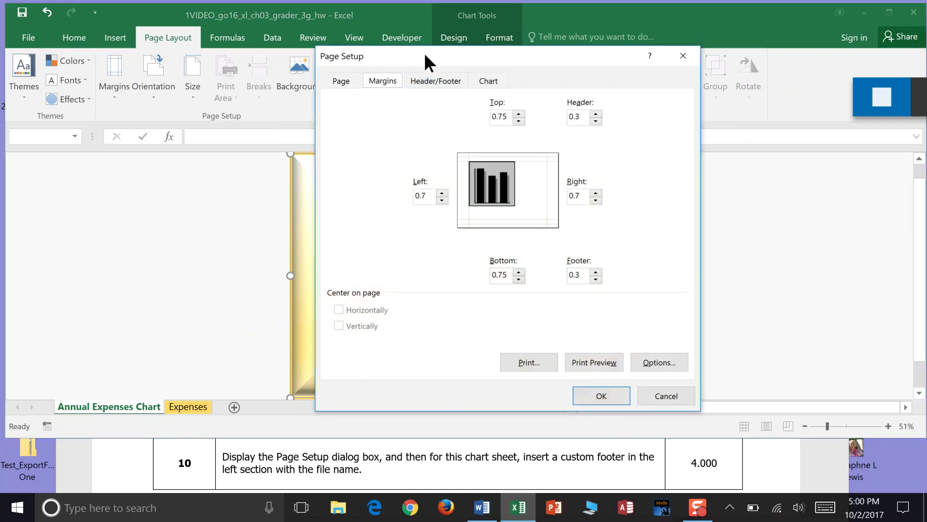
left_click_drag(421, 53, 392, 51)
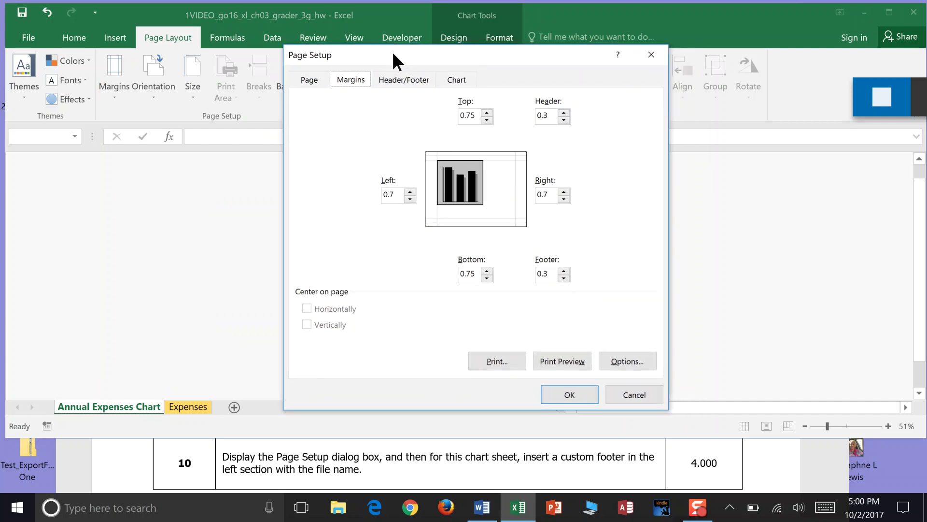
left_click(415, 81)
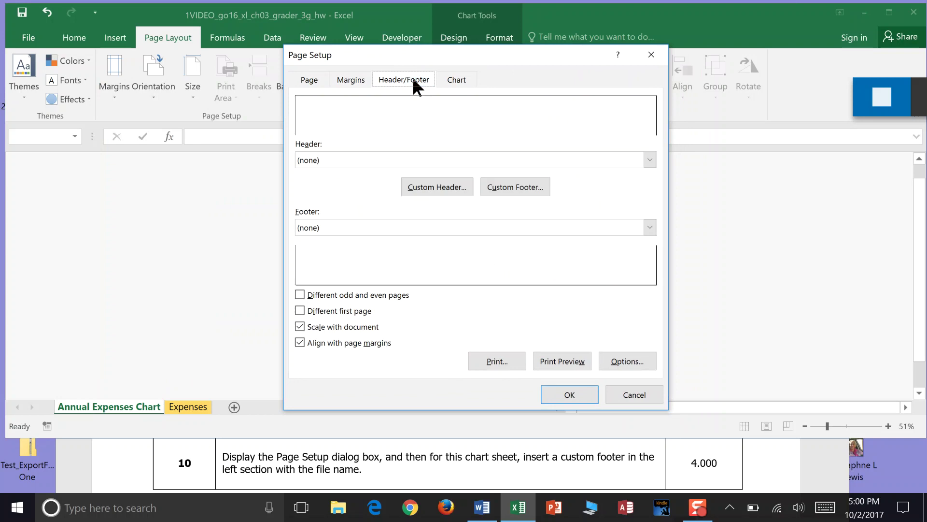
Add a custom footer with the file name in its left section and apply Page Setup.
left_click(517, 181)
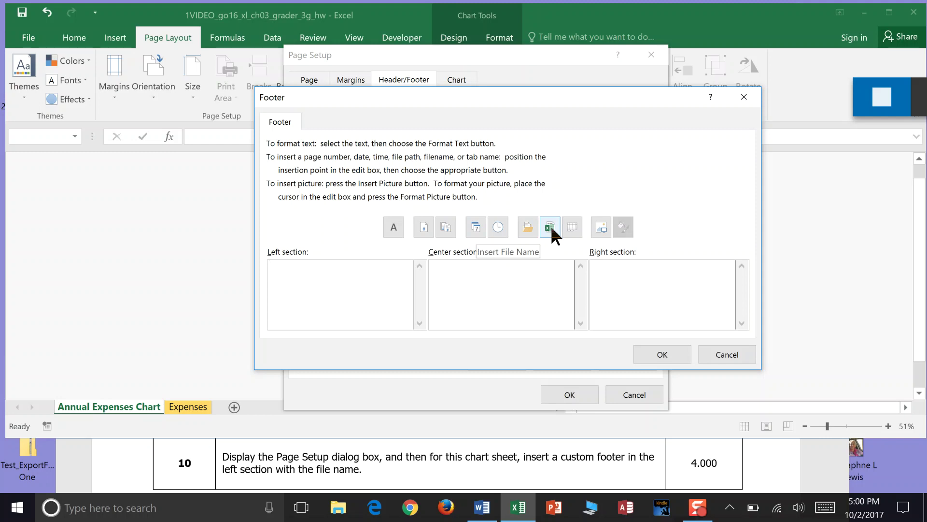
left_click(551, 225)
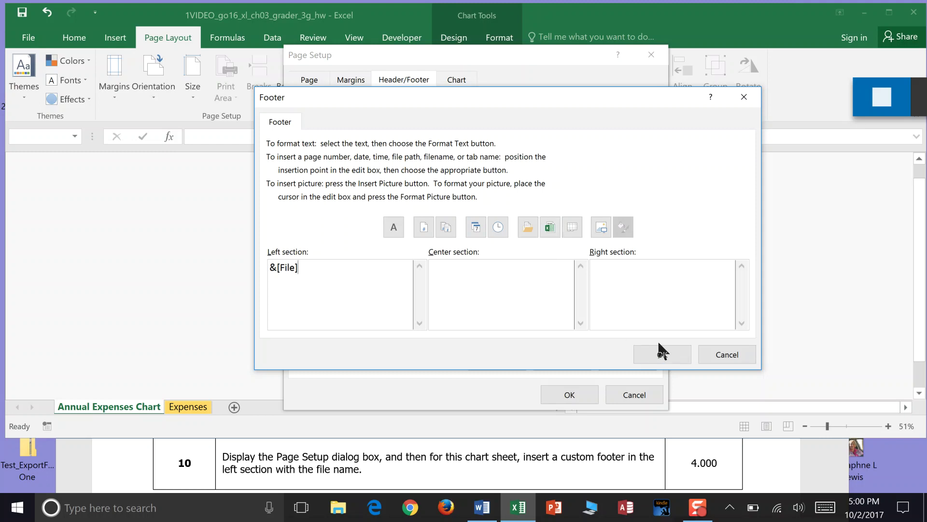
left_click(664, 351)
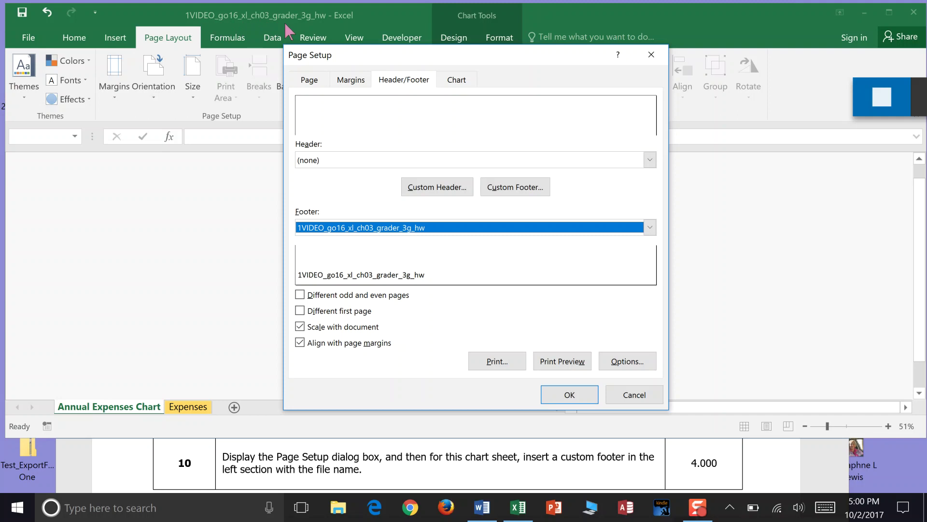
left_click(568, 393)
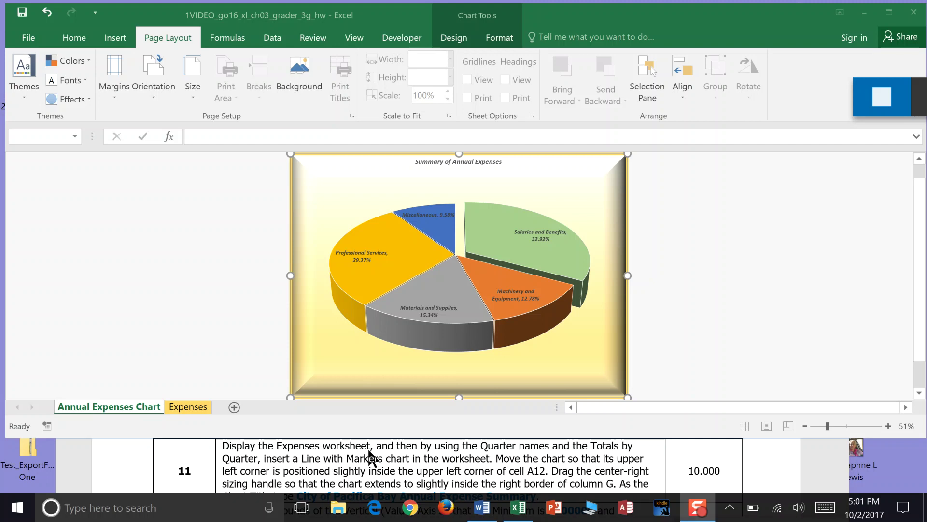
Activate Excel and switch to the Expenses sheet tab.
left_click(138, 405)
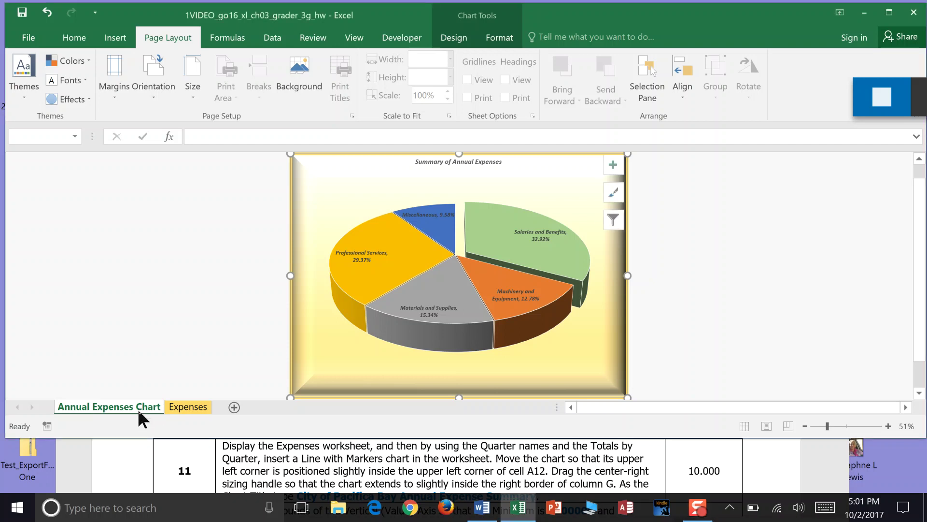
left_click(190, 409)
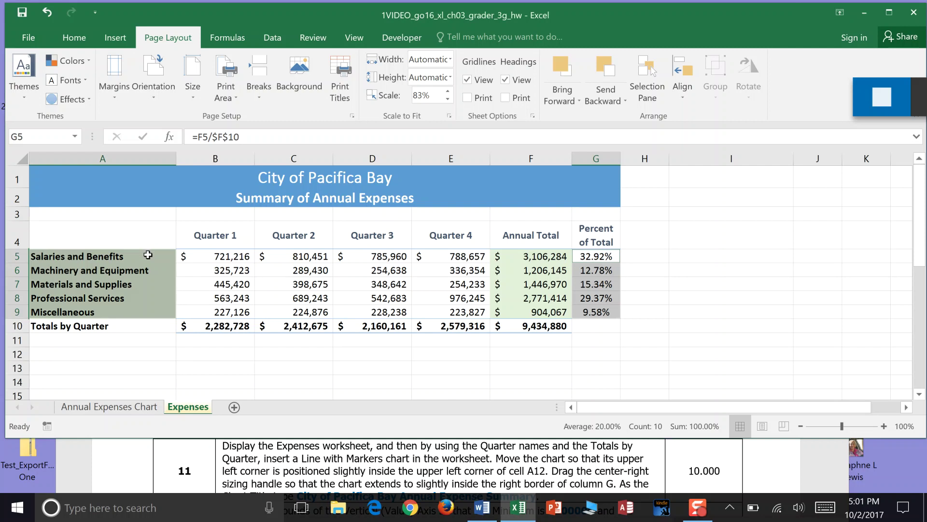
Set No Fill on cells A5:A9 and G5:G9, then select the Annual Total cells F5:F9.
left_click(75, 37)
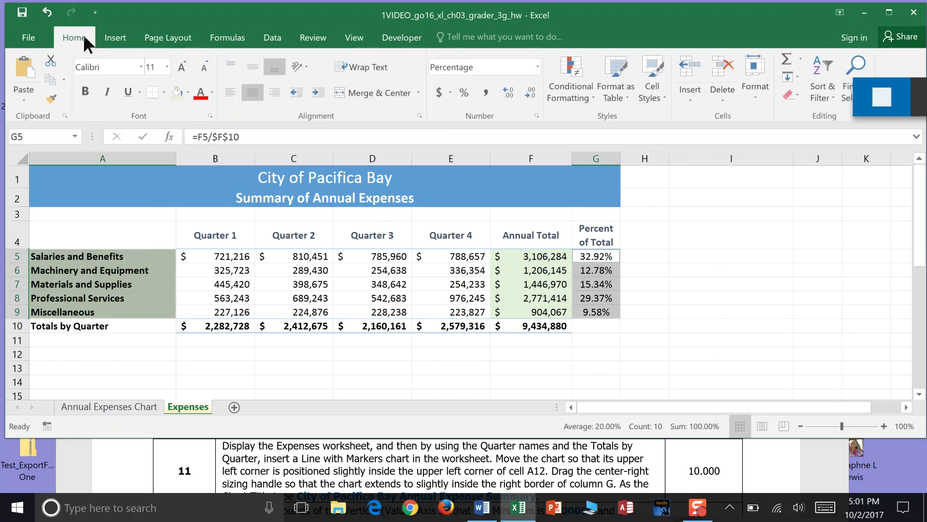
left_click(187, 92)
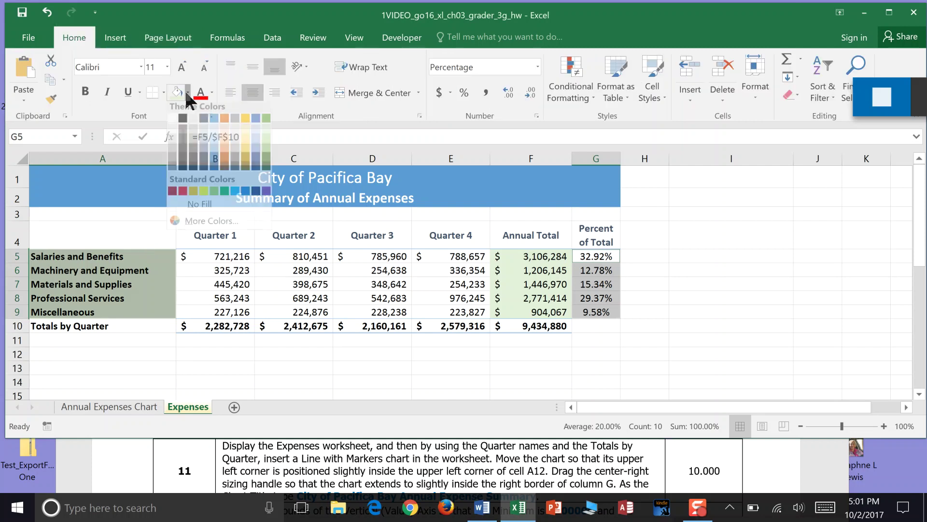
left_click(195, 207)
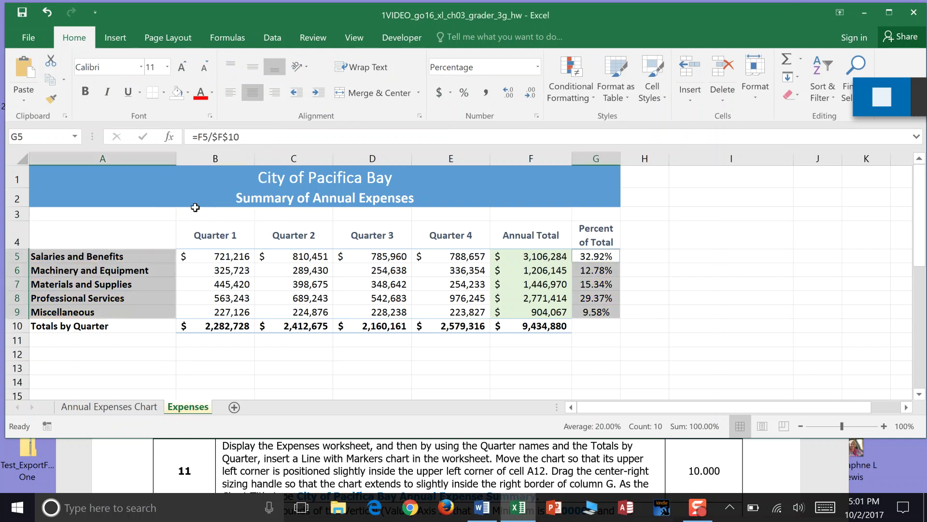
left_click_drag(526, 257, 519, 306)
left_click_drag(518, 315, 517, 315)
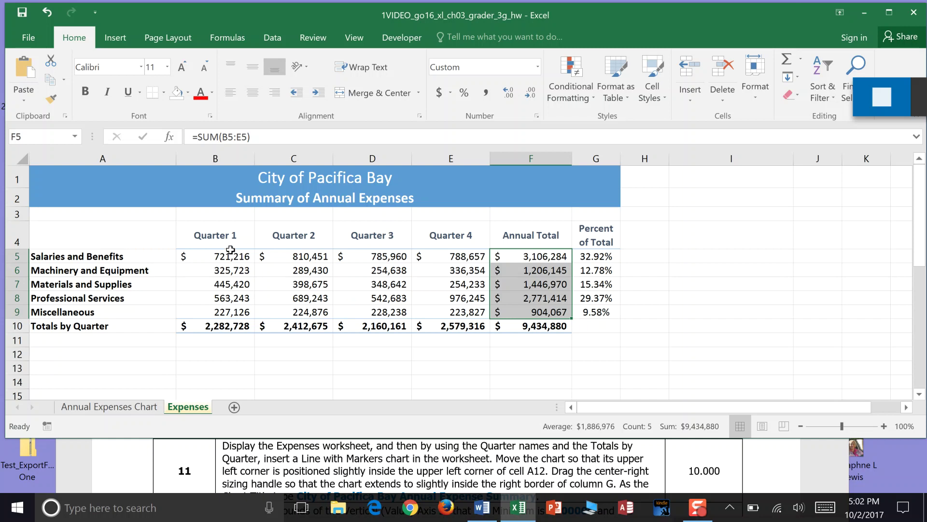
Fill the Quarter 1–4 headers B4:E4 and the quarterly totals B10:E10 with light blue.
left_click(210, 237)
left_click_drag(274, 236, 515, 226)
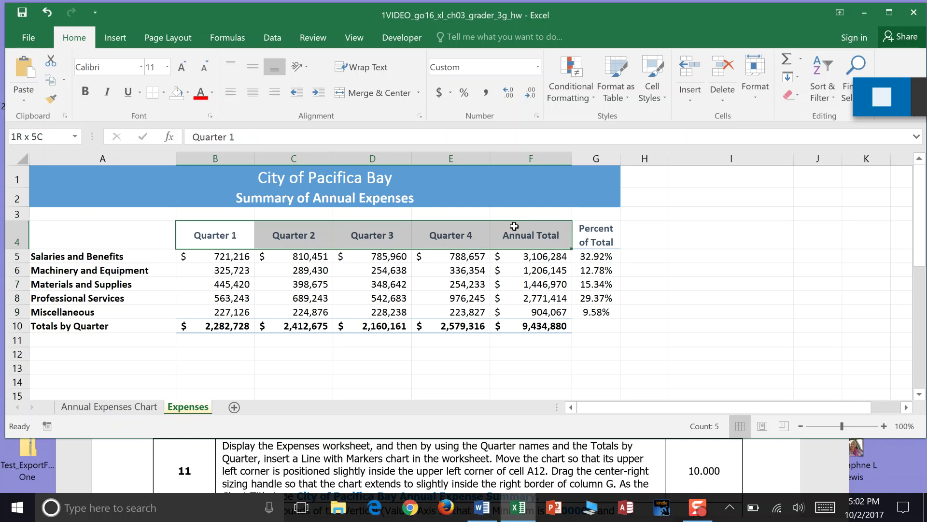
left_click_drag(515, 226, 484, 226)
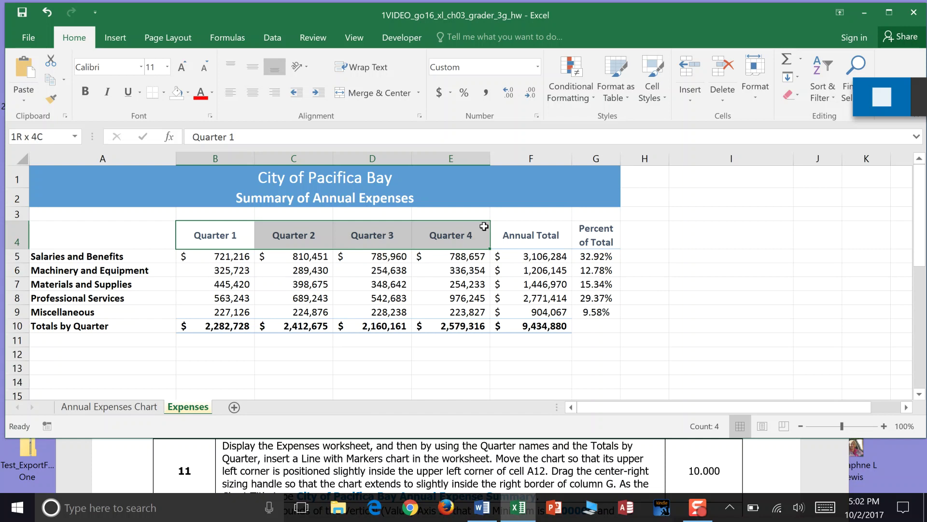
left_click_drag(484, 226, 484, 226)
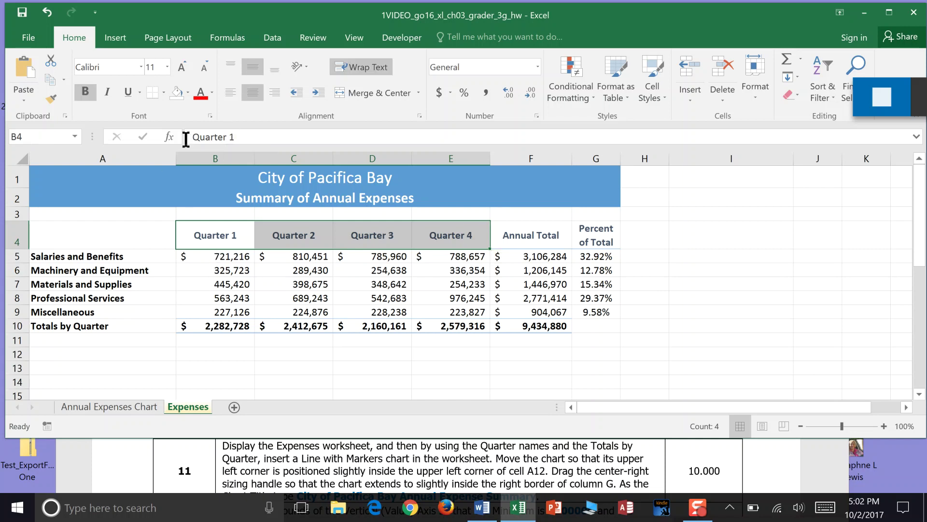
left_click(189, 97)
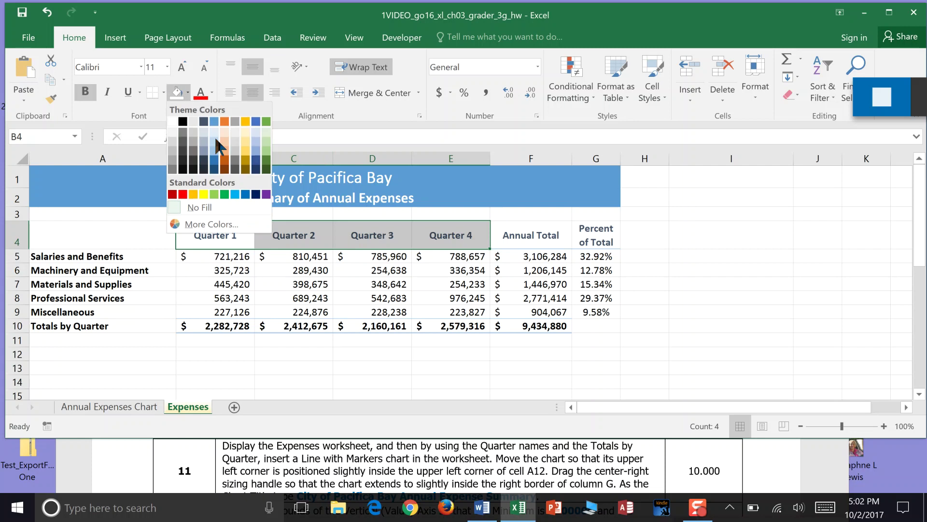
left_click(257, 151)
left_click_drag(237, 331, 477, 327)
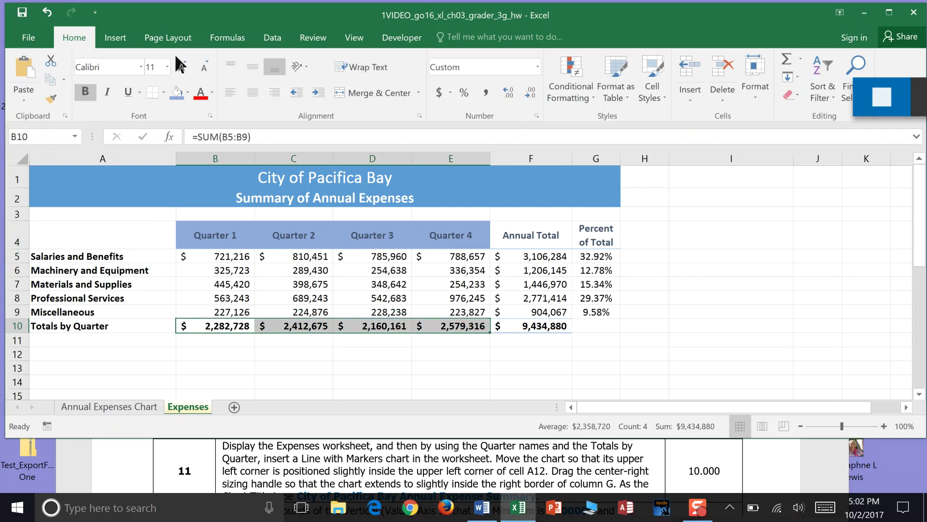
left_click(176, 94)
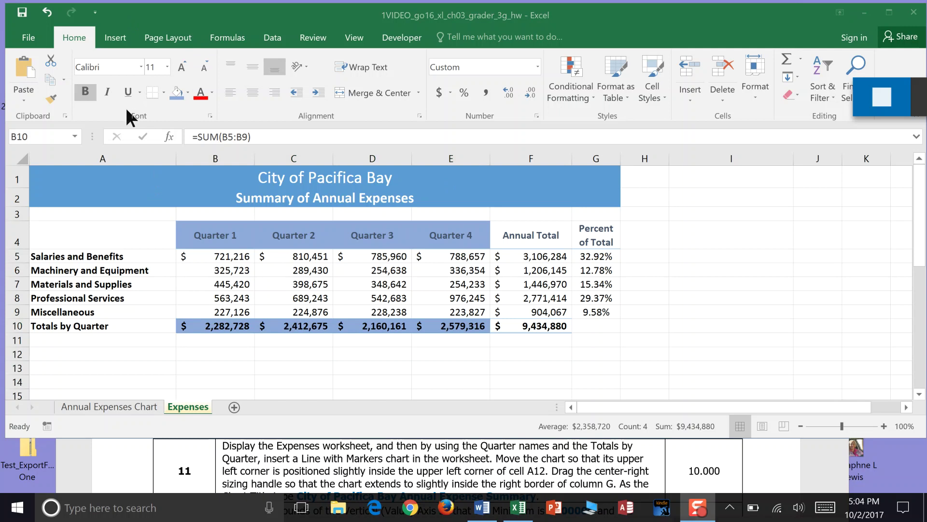
Use Draw Border to outline the Quarter headers B4:E4 and the totals row B10:E10.
left_click(161, 92)
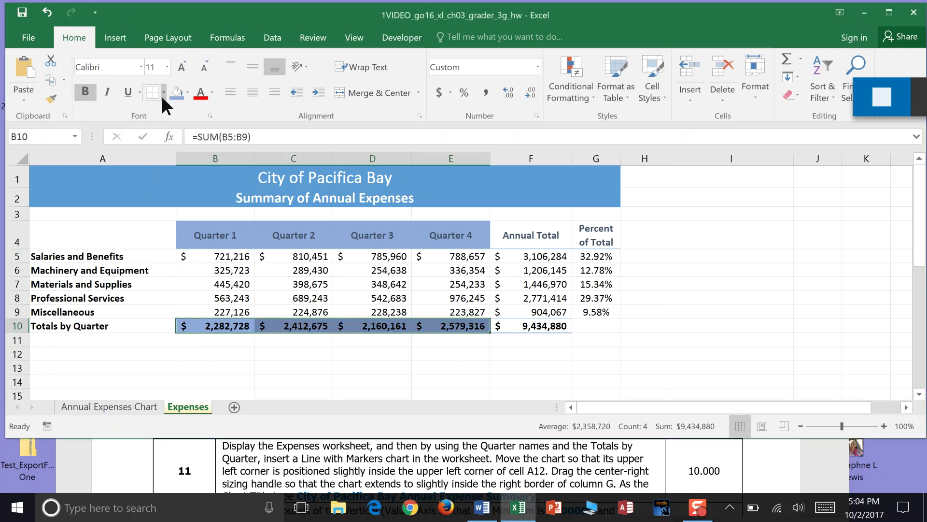
left_click(161, 94)
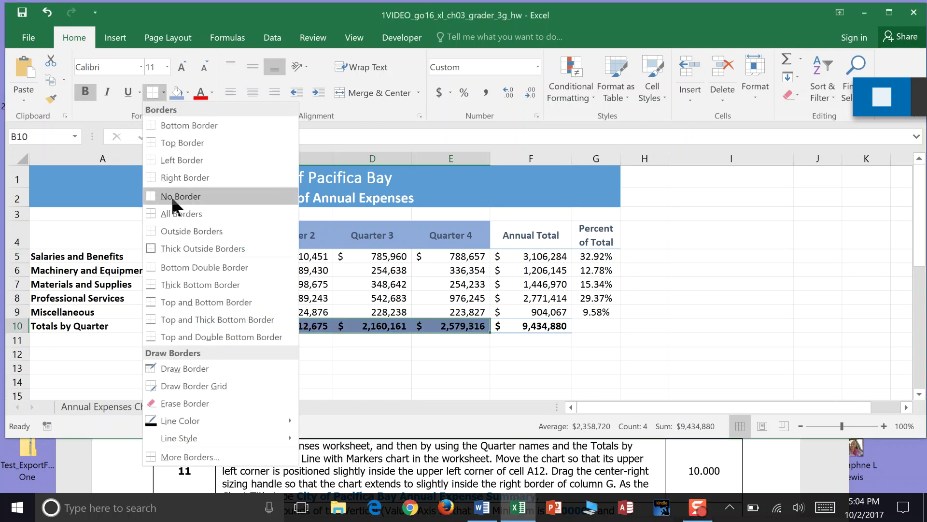
left_click(190, 367)
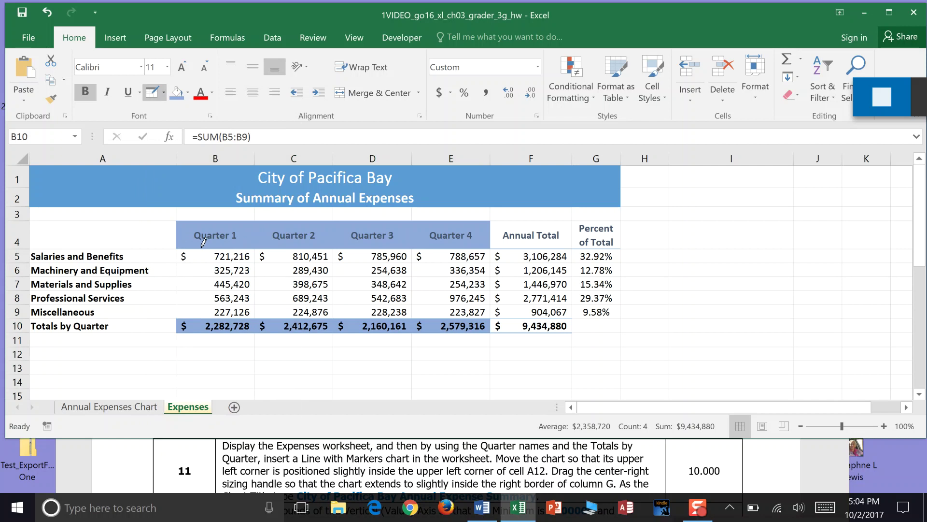
left_click_drag(203, 242, 488, 238)
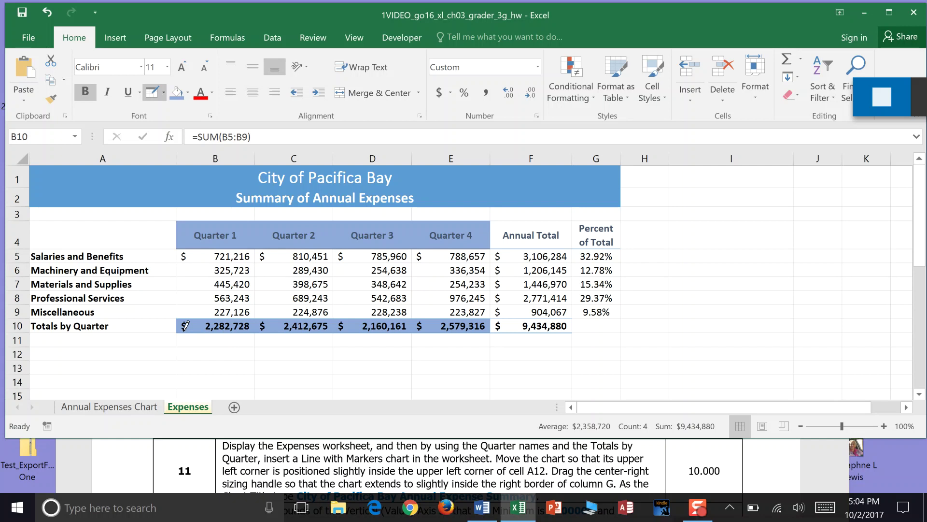
left_click_drag(185, 325, 488, 331)
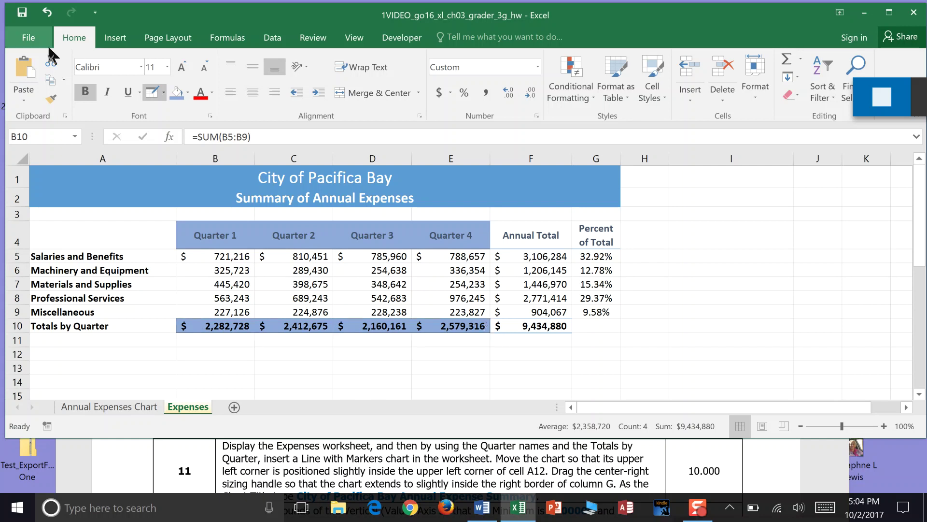
left_click(22, 13)
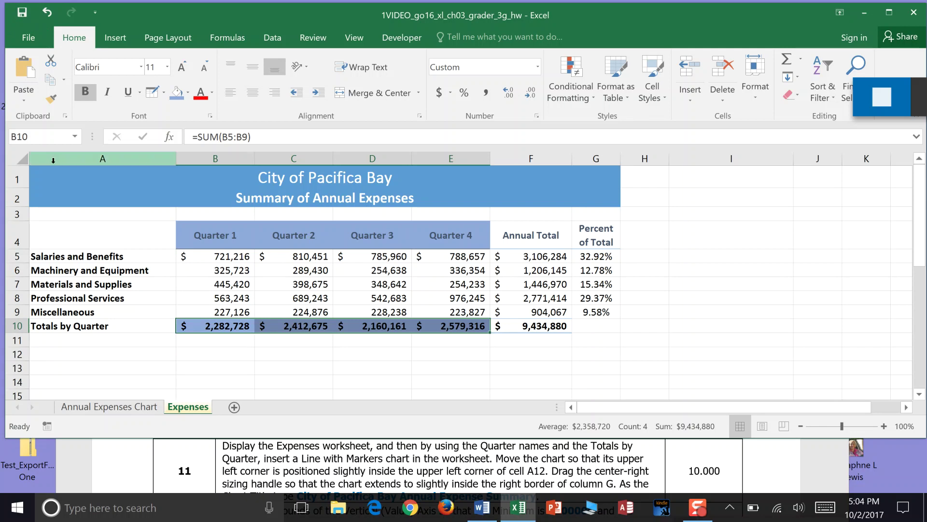
Move the A1:G10 expense table so it starts at cell A12.
left_click_drag(46, 173, 408, 320)
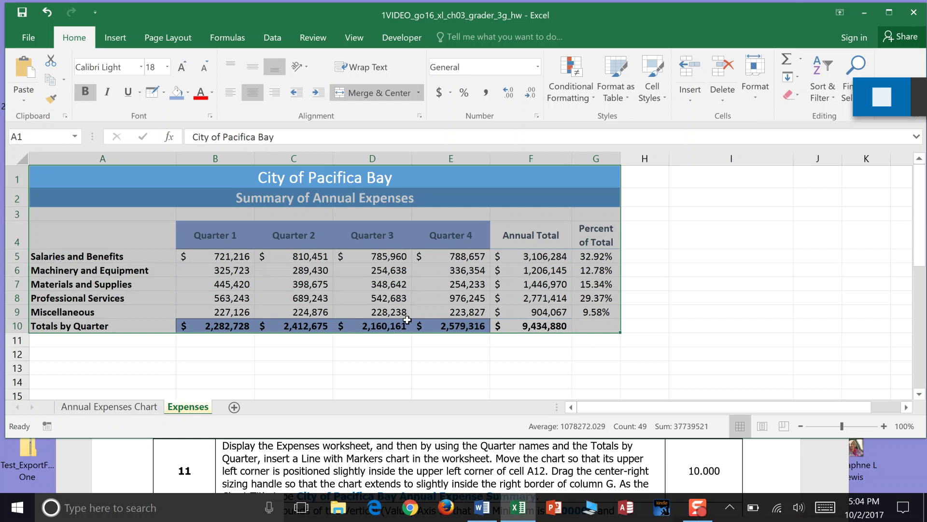
key("ctrl+c")
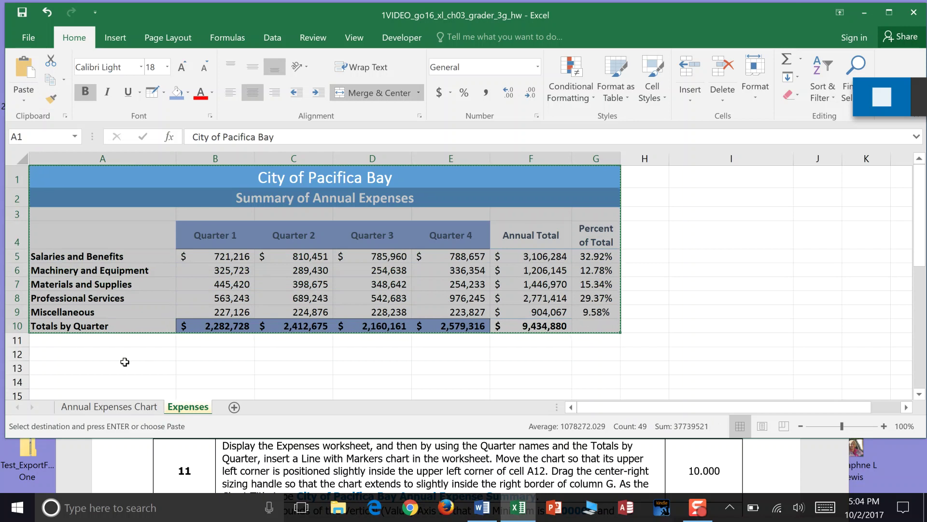
left_click(112, 355)
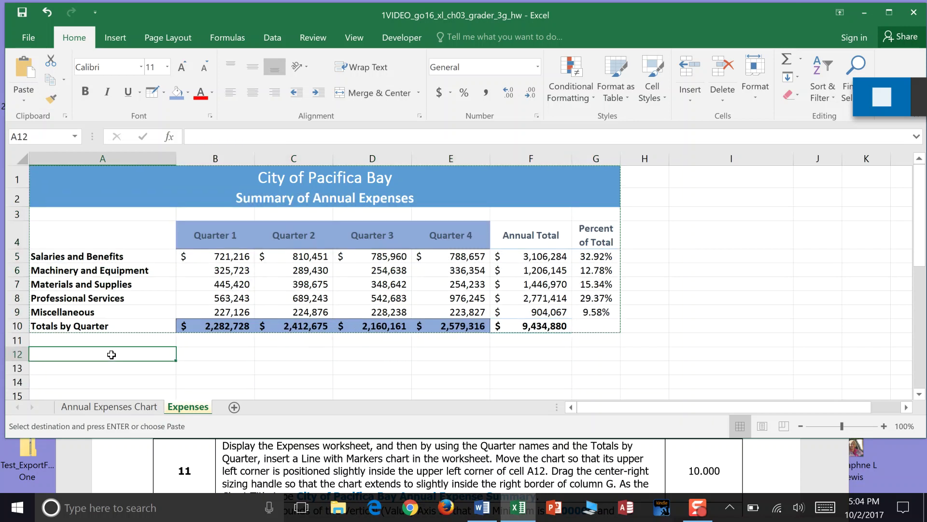
key("ctrl+v")
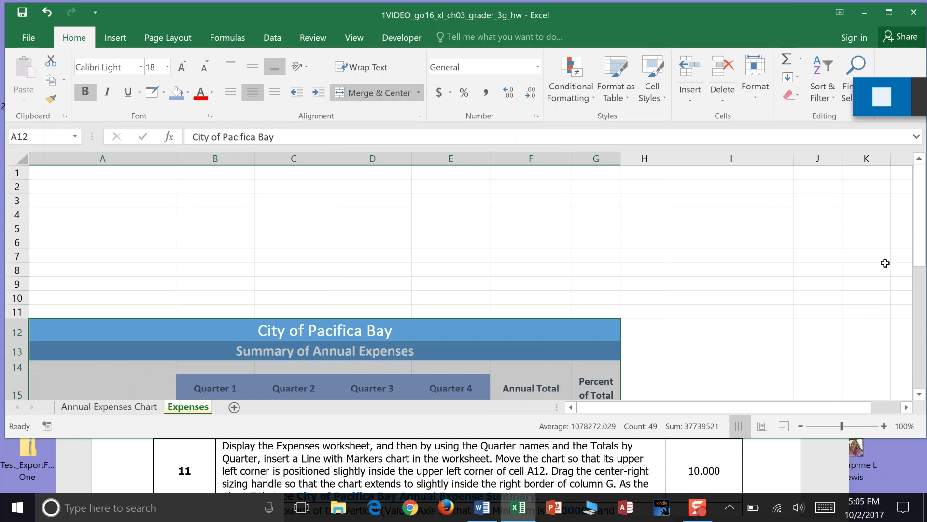
Narrow column G to about 7.26, then switch to the Word instructions at step 11.
left_click_drag(919, 259, 917, 311)
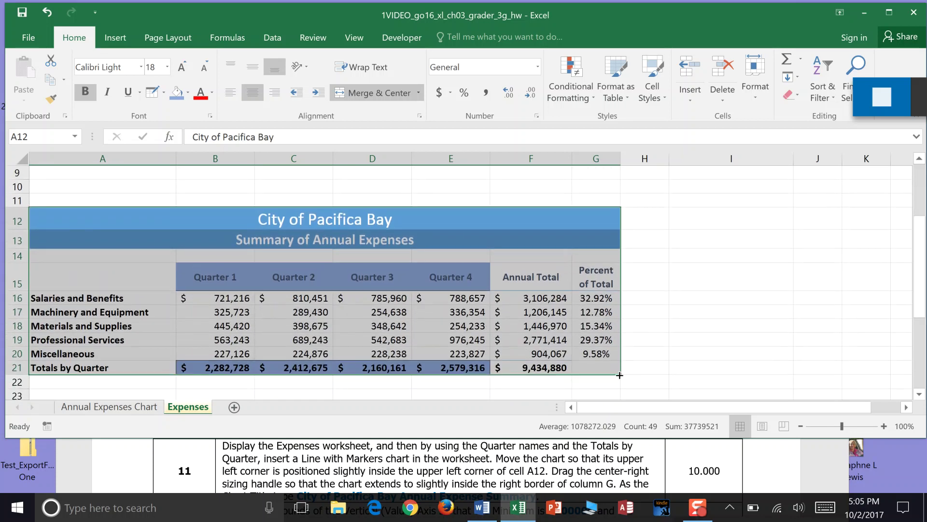
mouse_move(620, 375)
left_mouse_down()
mouse_move(611, 374)
mouse_move(622, 375)
left_mouse_up()
left_click_drag(621, 161, 612, 164)
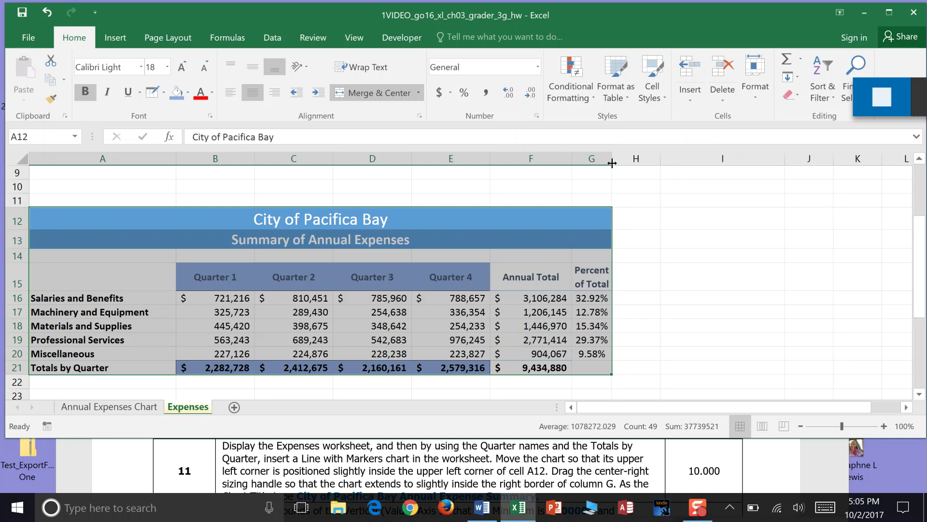
right_click(920, 247)
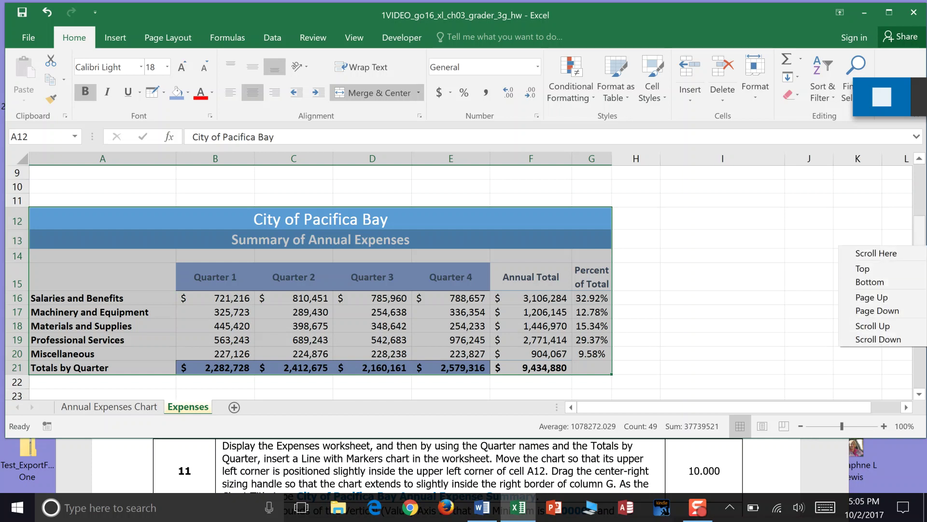
key("alt+Tab")
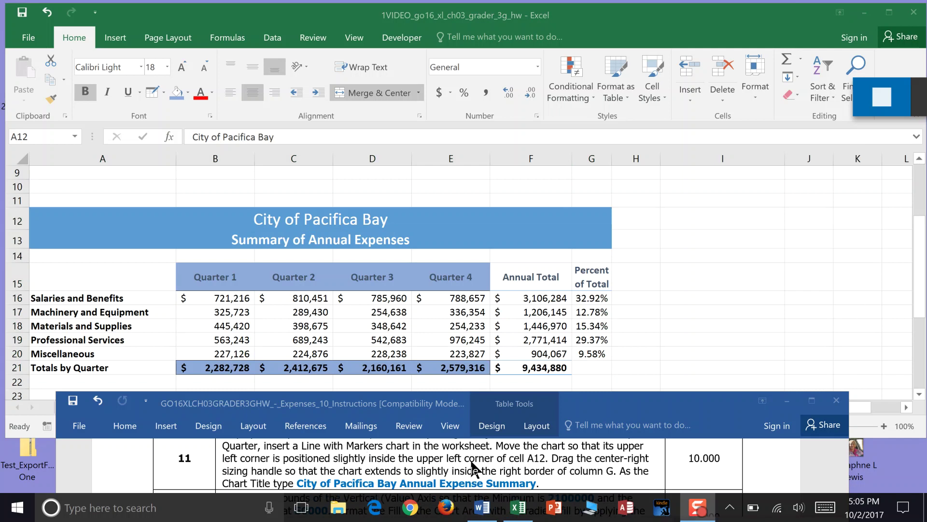
Reword the A13 subtitle from 'Summary of Annual Expenses' to 'Annual Expenses Summary'.
left_click(416, 229)
left_click(414, 242)
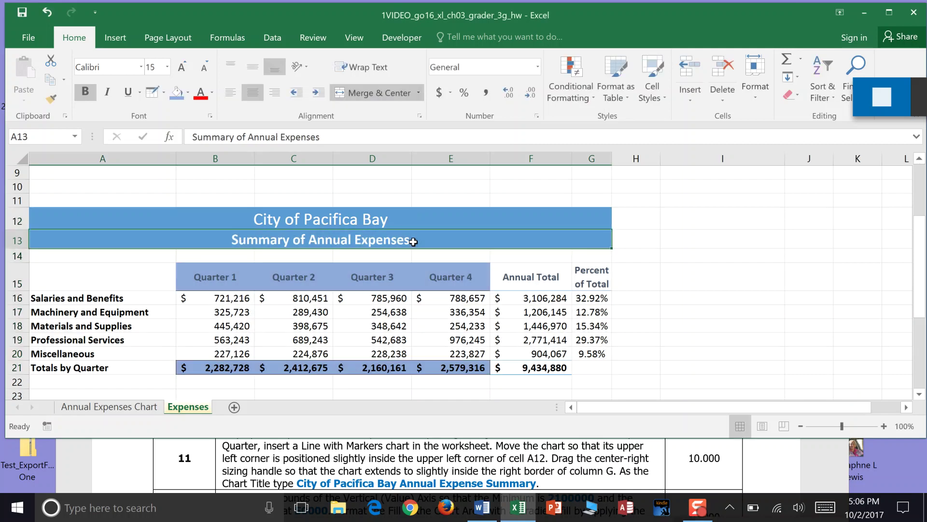
left_click(245, 137)
left_click_drag(245, 136, 189, 137)
key("Delete")
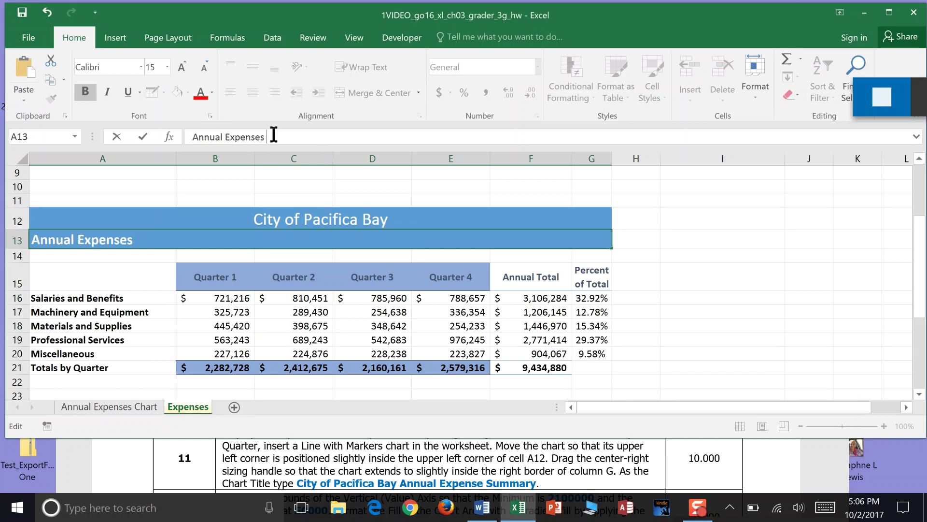
type("Summary")
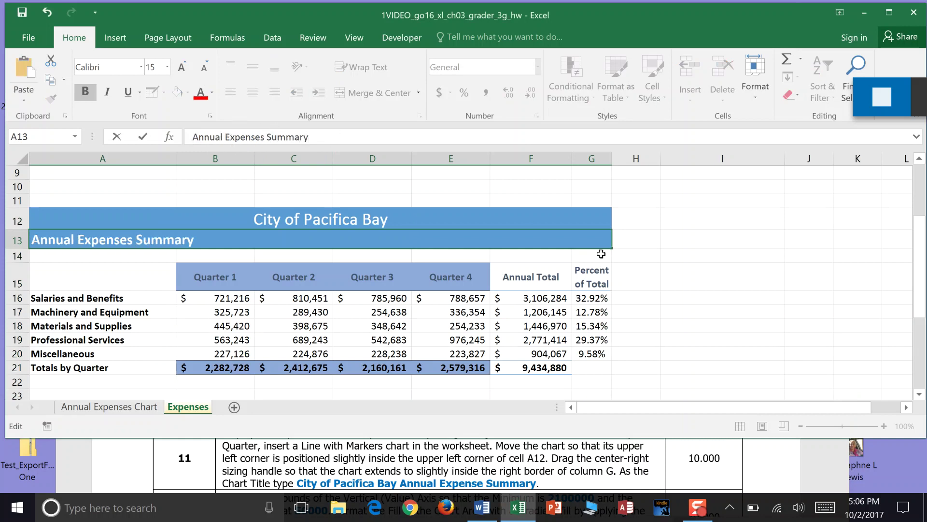
left_click(649, 268)
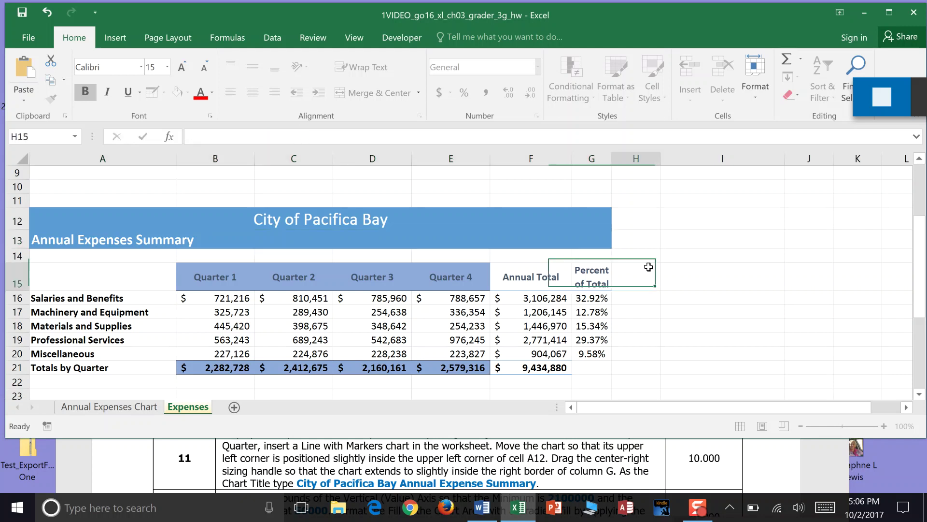